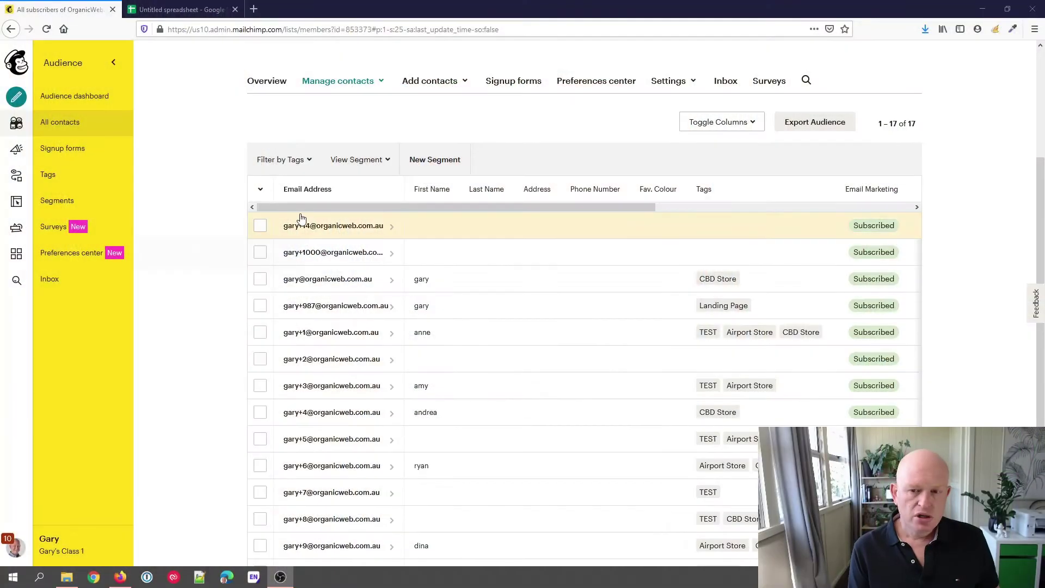
Step: Open the audience's Groups page and expand Fav. Colour to see Blue, Orange and Pink at 0 contacts
scroll(468, 166, "up", 3)
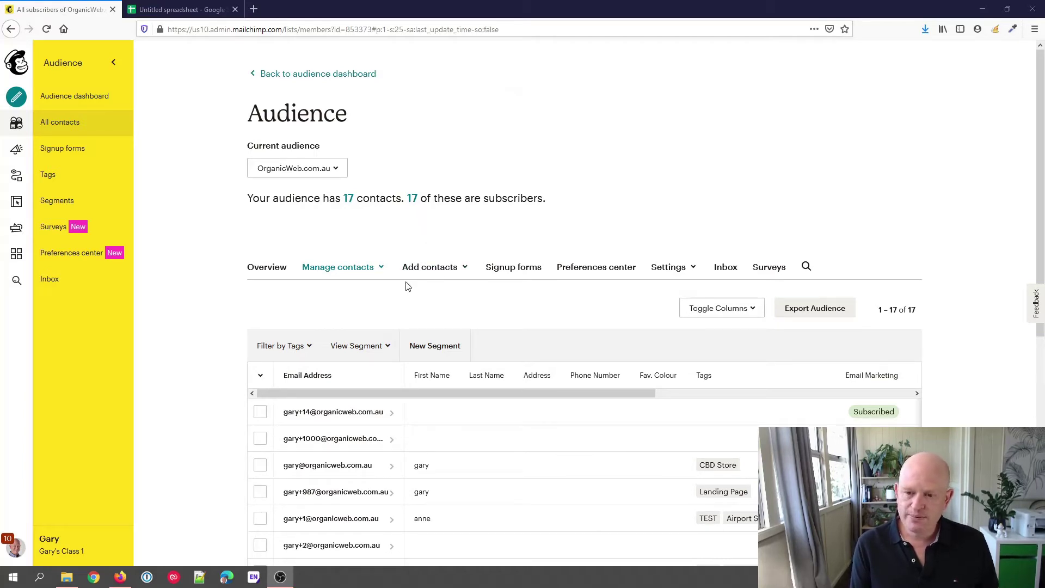
left_click(381, 266)
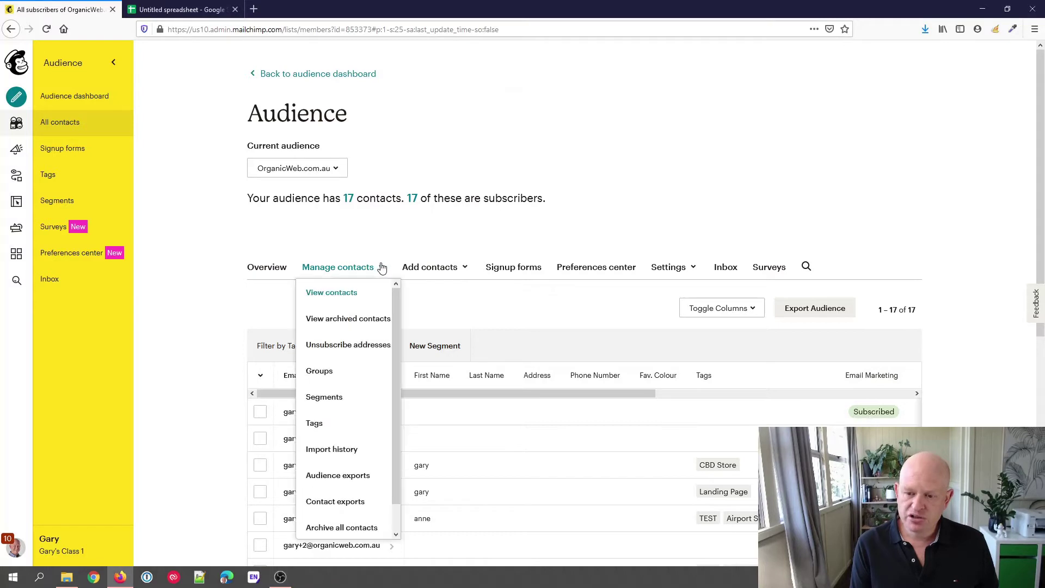
left_click(323, 373)
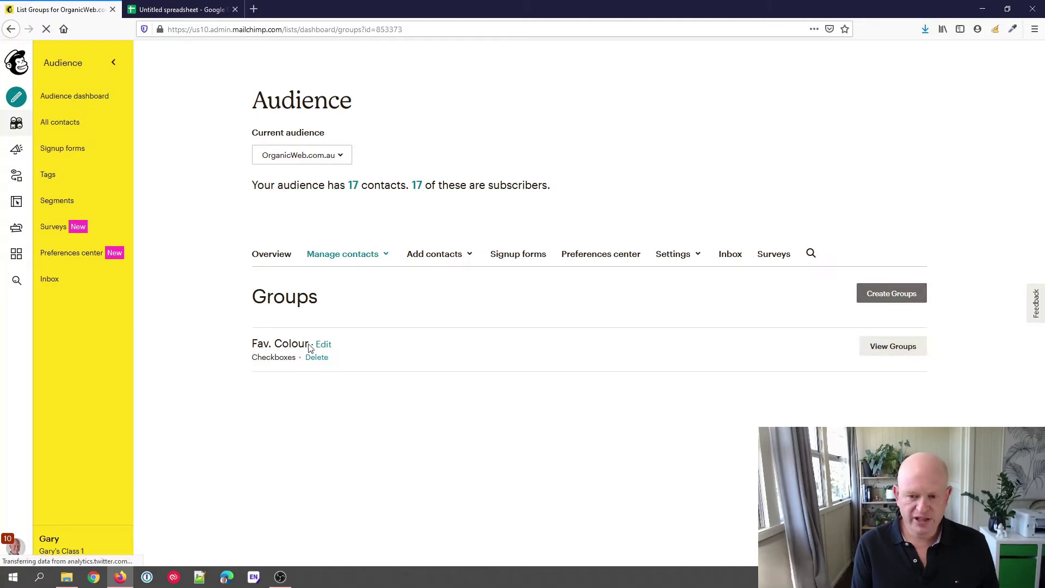
left_click(868, 342)
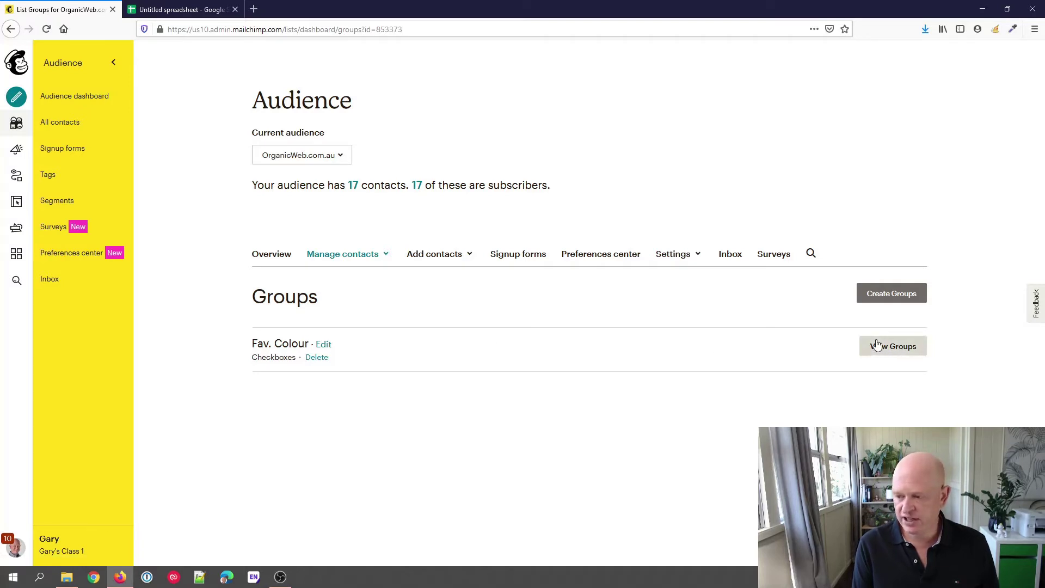
scroll(656, 344, "down", 2)
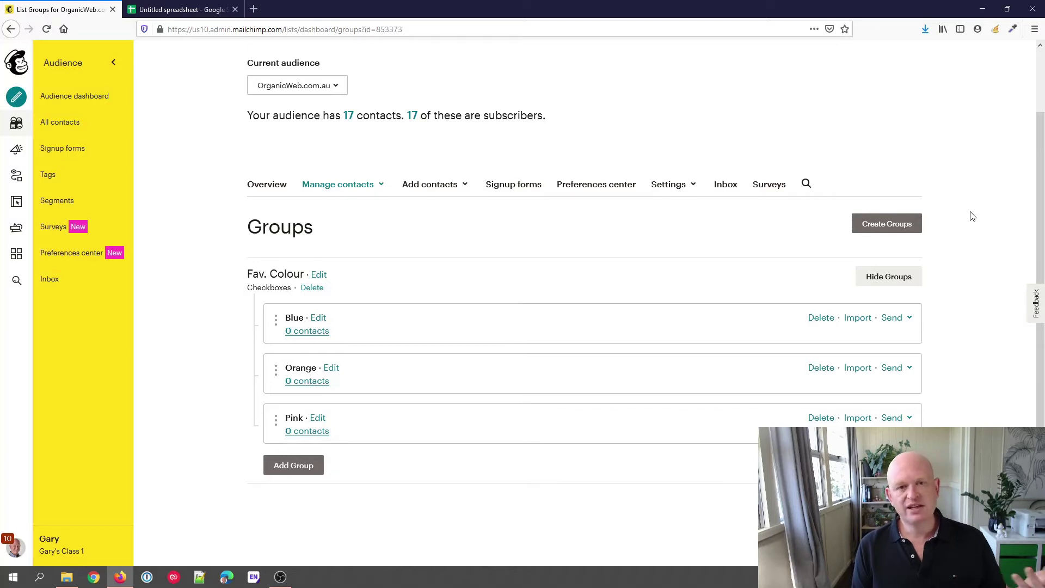
Step: Check Mailchimp's 17-contact list, then return to the Untitled spreadsheet of email addresses and Fav. Colour values
left_click(192, 10)
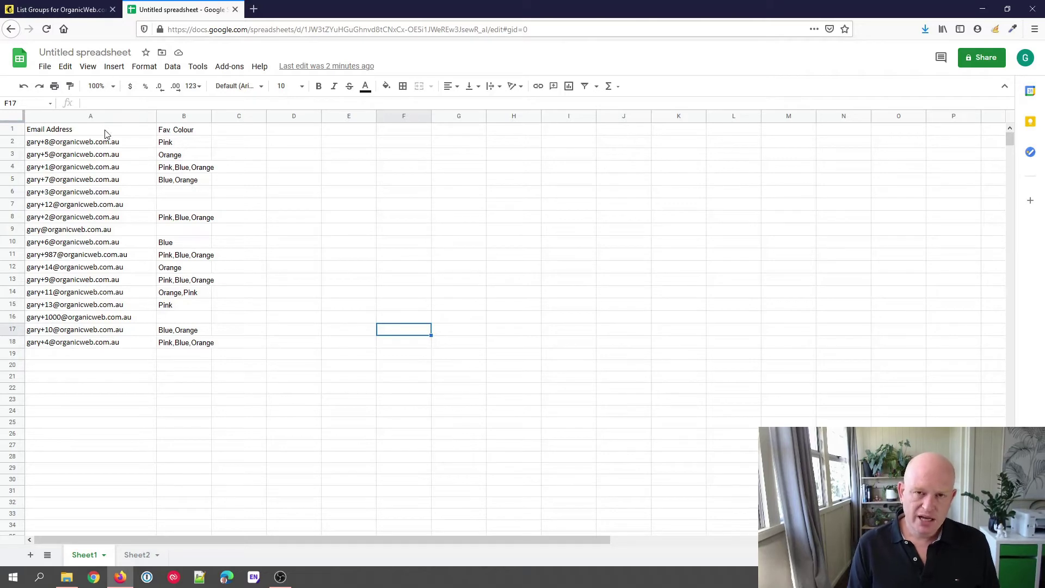
left_click(82, 9)
left_click(351, 116)
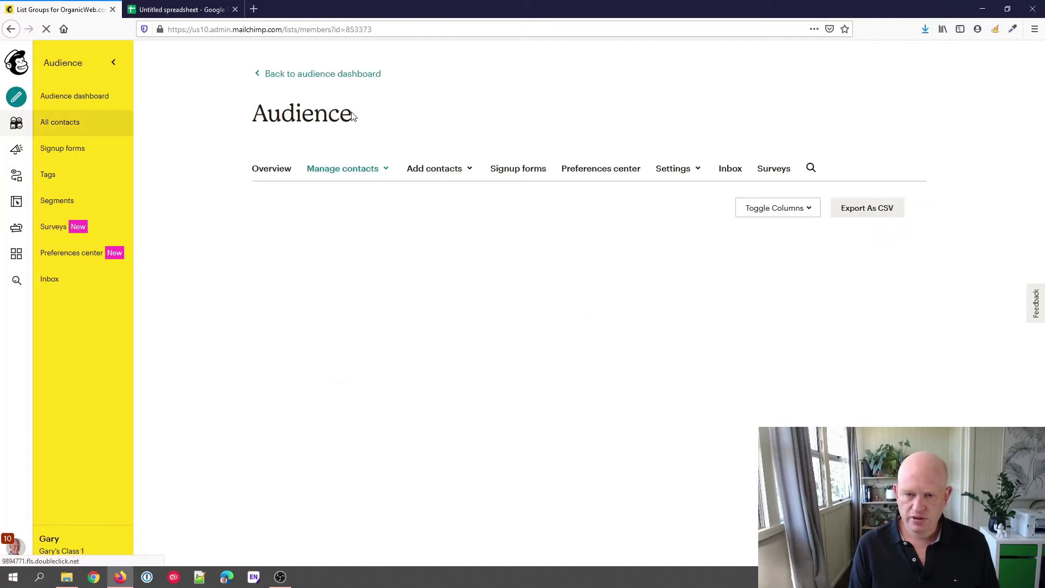
scroll(379, 249, "down", 3)
scroll(379, 249, "down", 1)
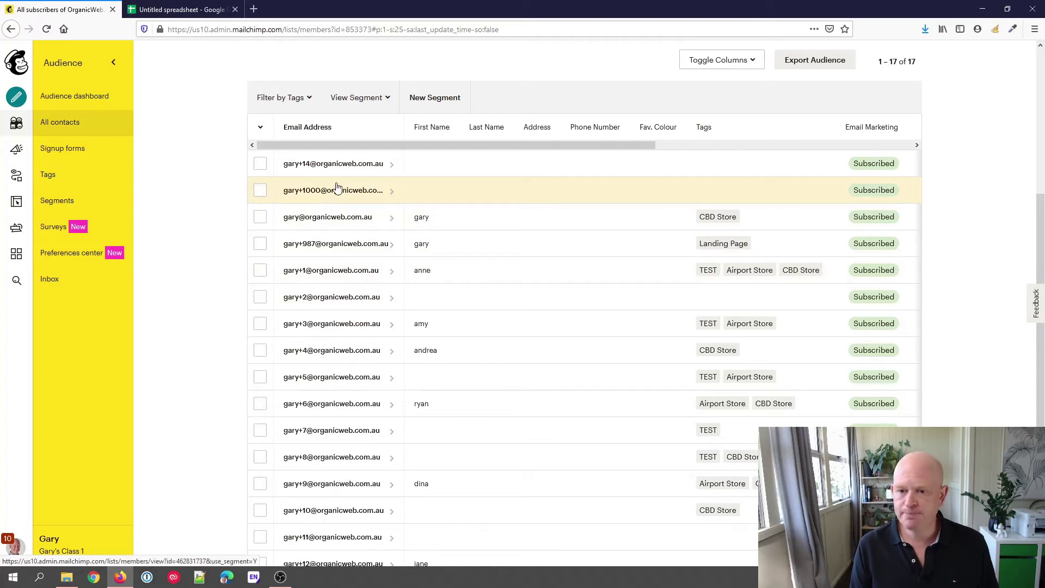
left_click(146, 9)
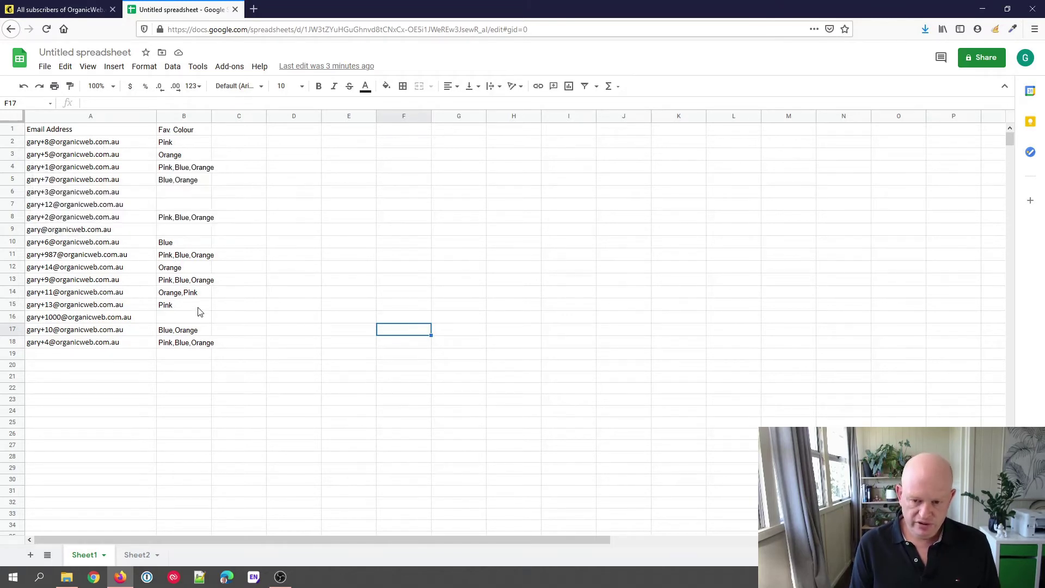
Step: Select the email and Fav. Colour data A1:B18 in Google Sheets
left_click_drag(74, 130, 197, 344)
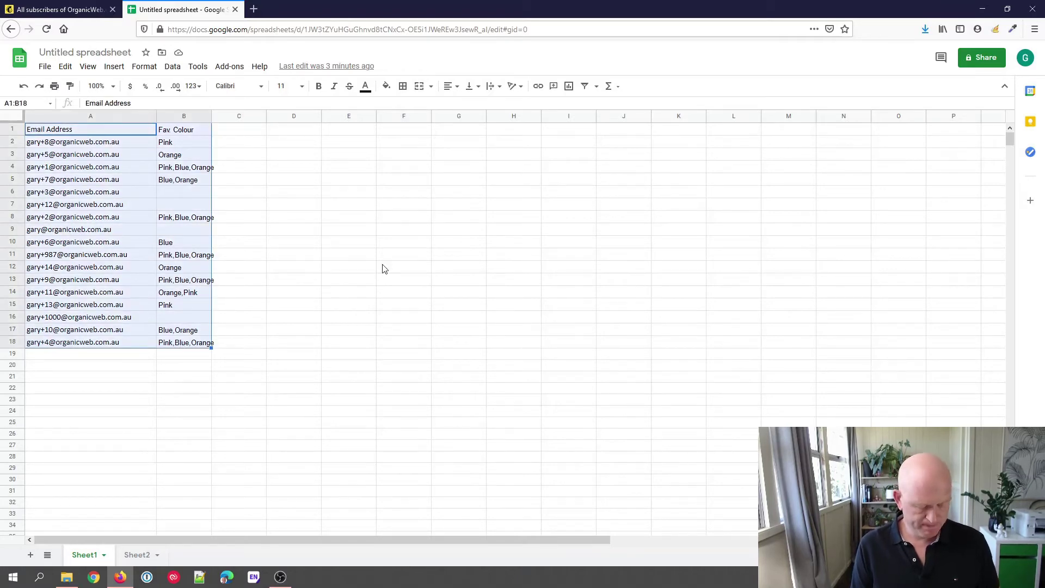
left_click(61, 9)
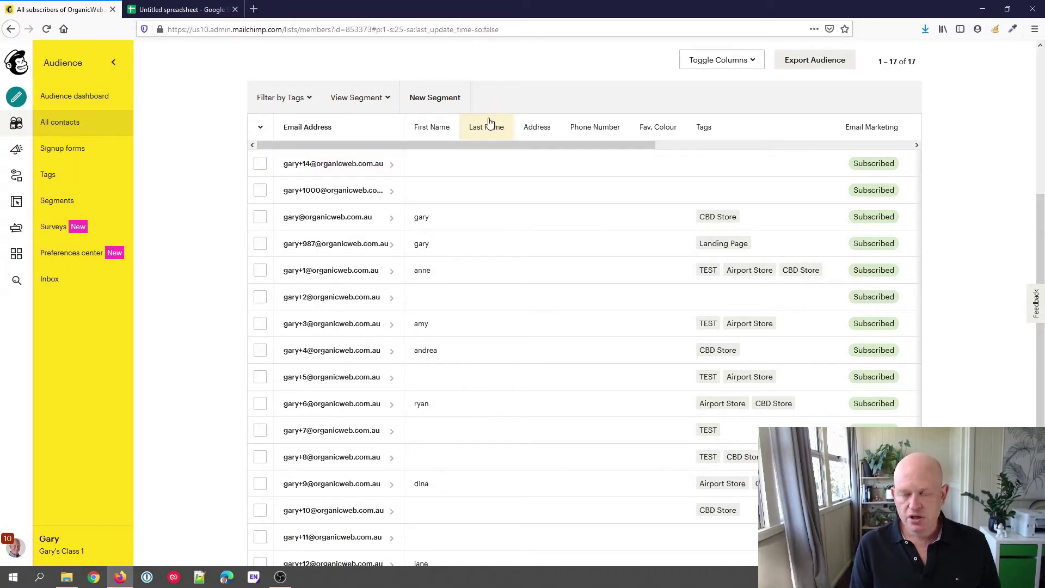
scroll(582, 168, "up", 2)
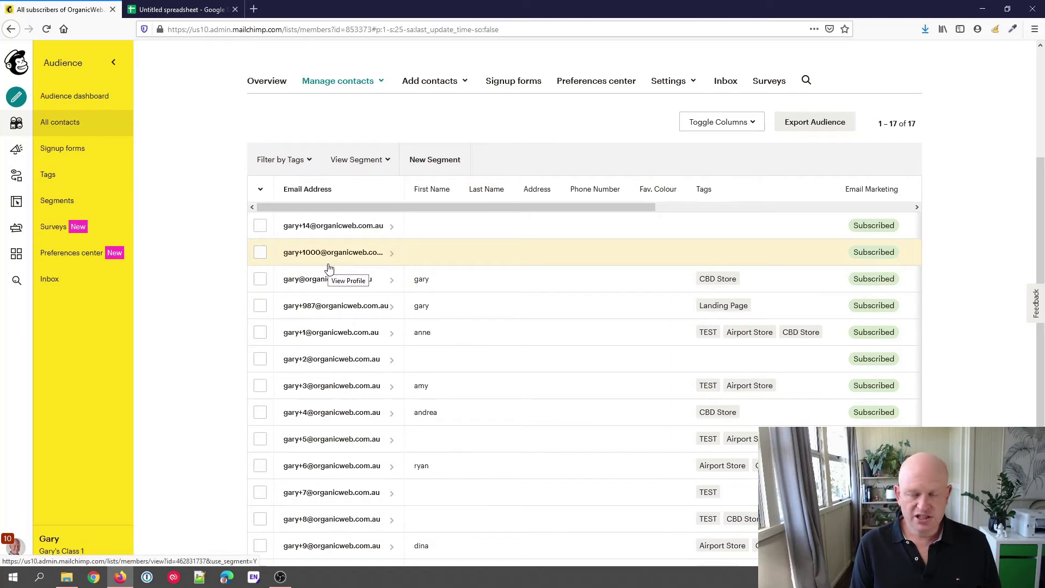
Step: Start a copy-and-paste contact import, paste the 18 spreadsheet rows, and continue to Organize
left_click(475, 85)
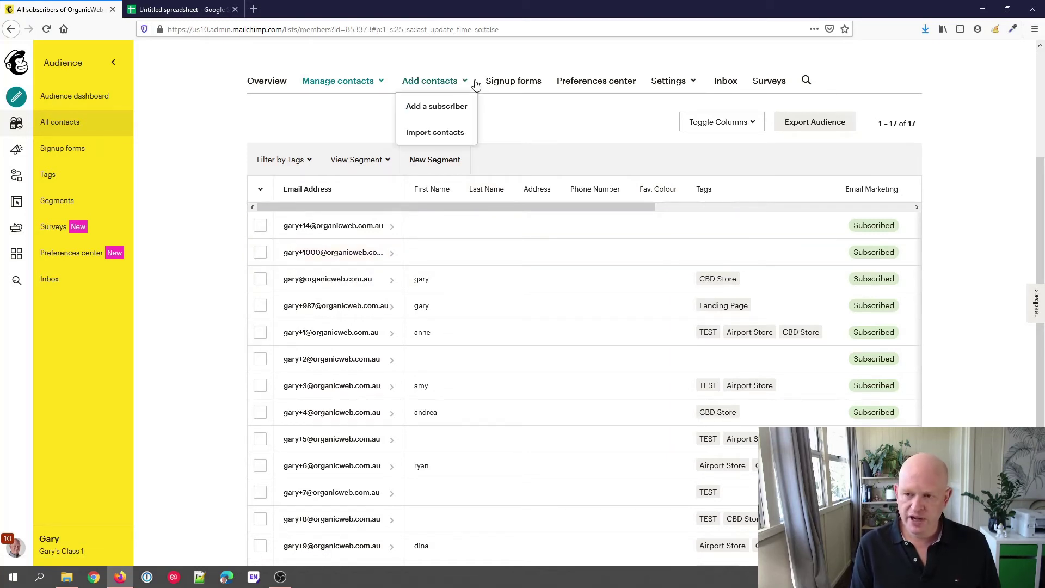
left_click(450, 133)
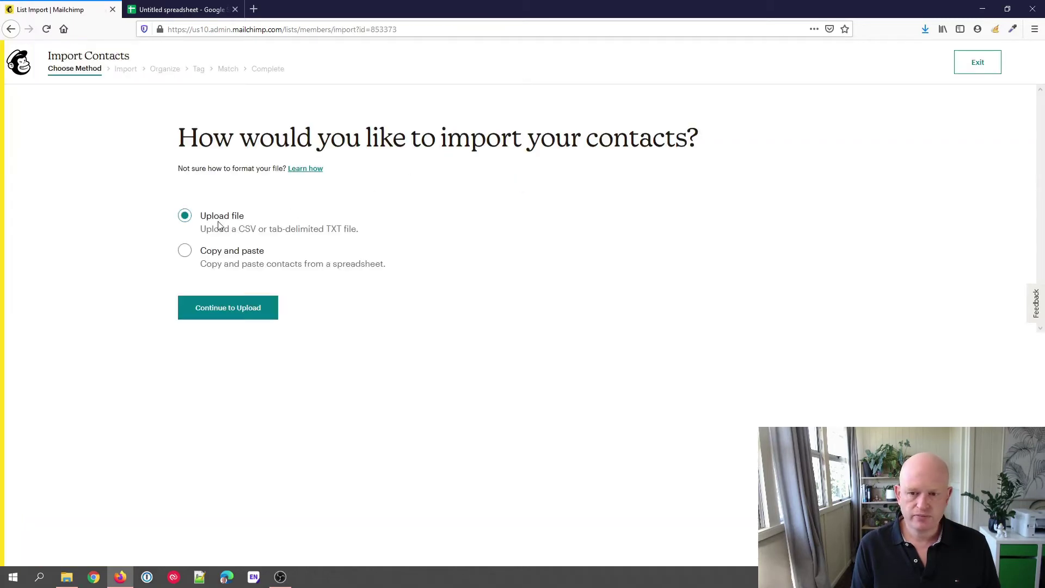
left_click(187, 253)
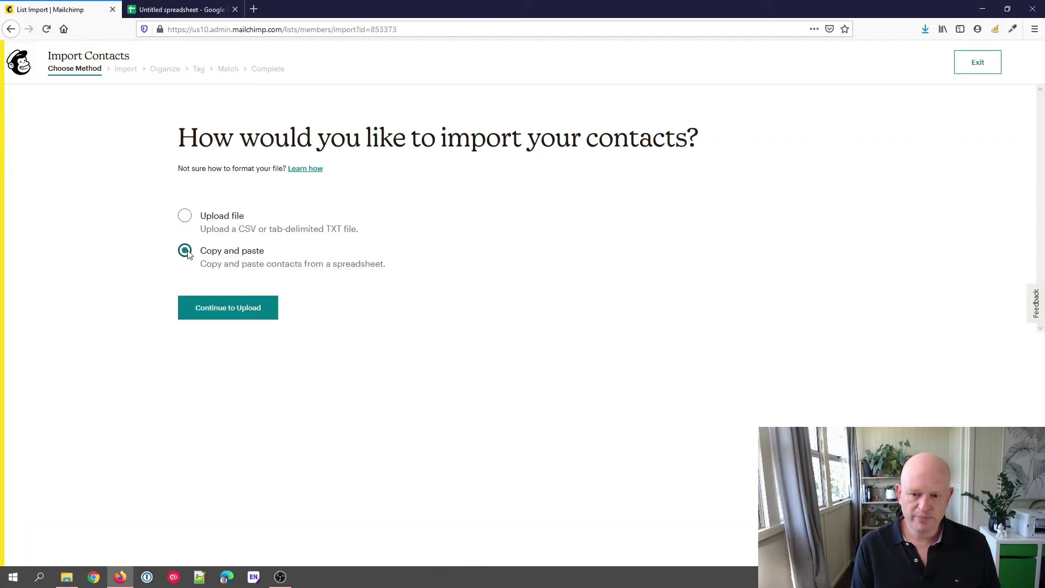
left_click(227, 310)
left_click(272, 226)
key("ctrl+v")
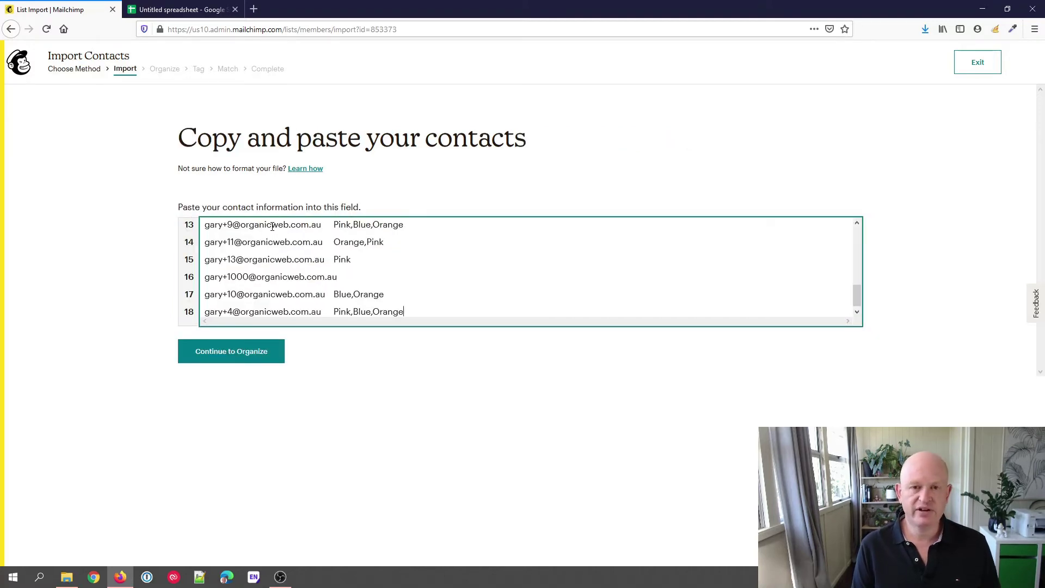
left_click(275, 355)
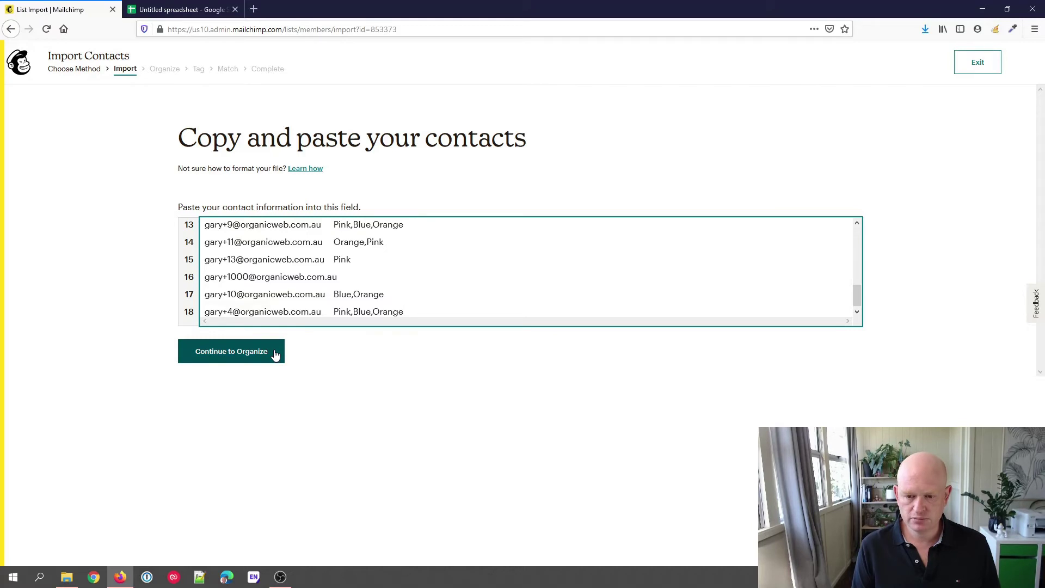
Step: On the Organize step, try assigning the Fav. Colour Blue, Orange and Pink groups to imported contacts
left_click(254, 353)
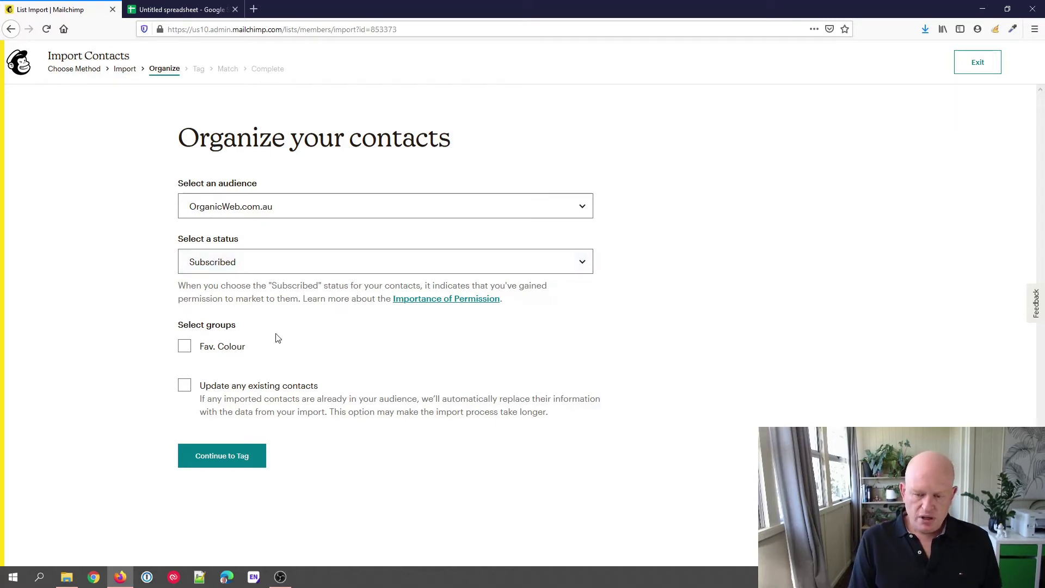
left_click(185, 348)
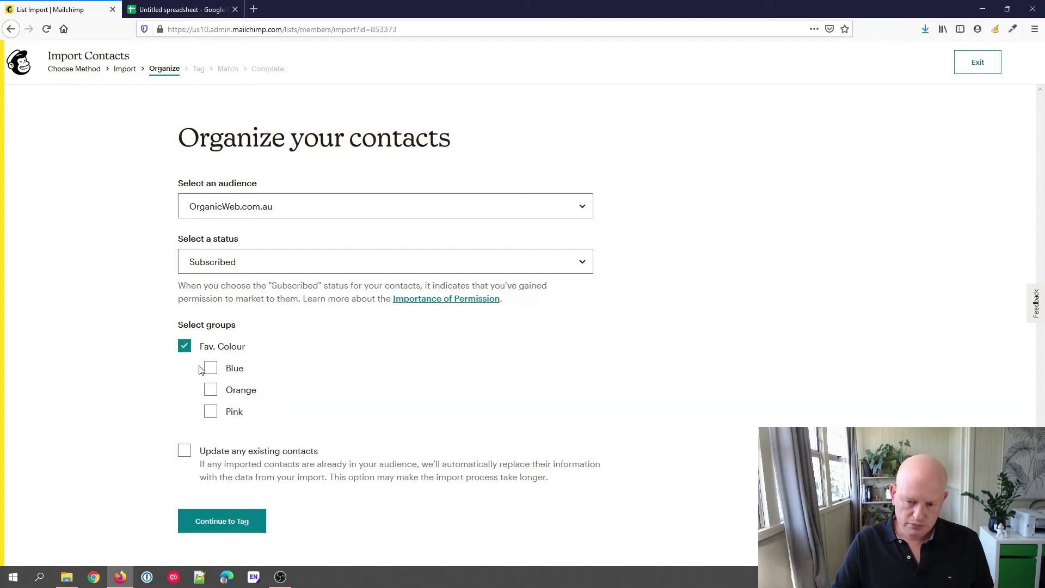
left_click(210, 369)
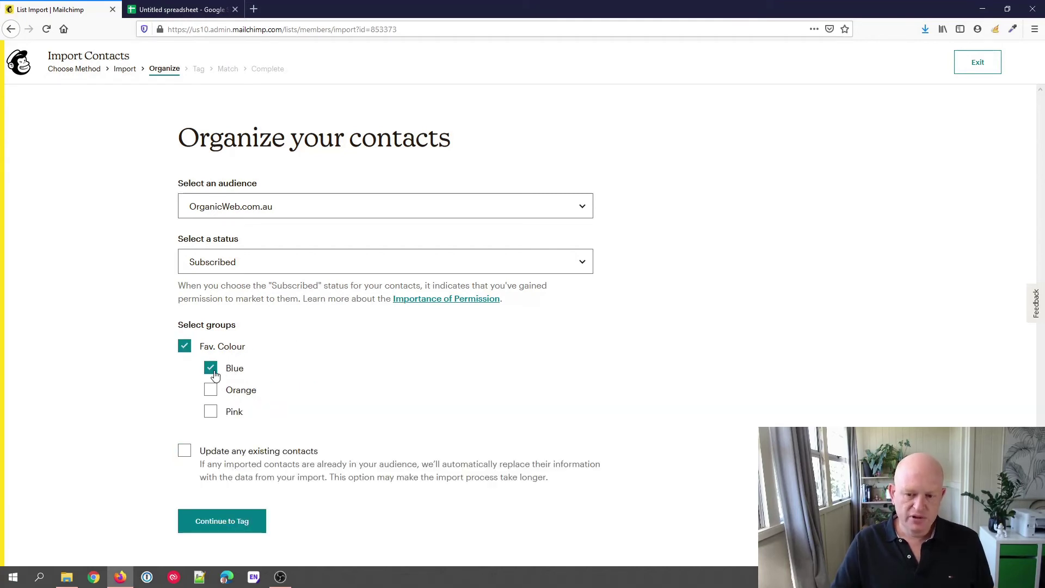
left_click(210, 391)
left_click(212, 412)
left_click(210, 391)
left_click(211, 369)
left_click(211, 412)
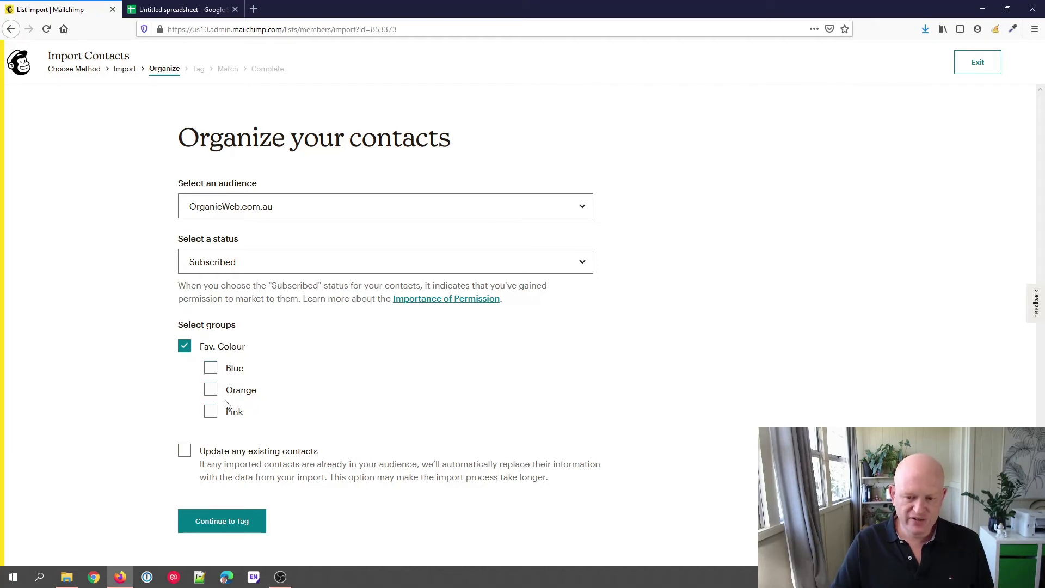
left_click(211, 369)
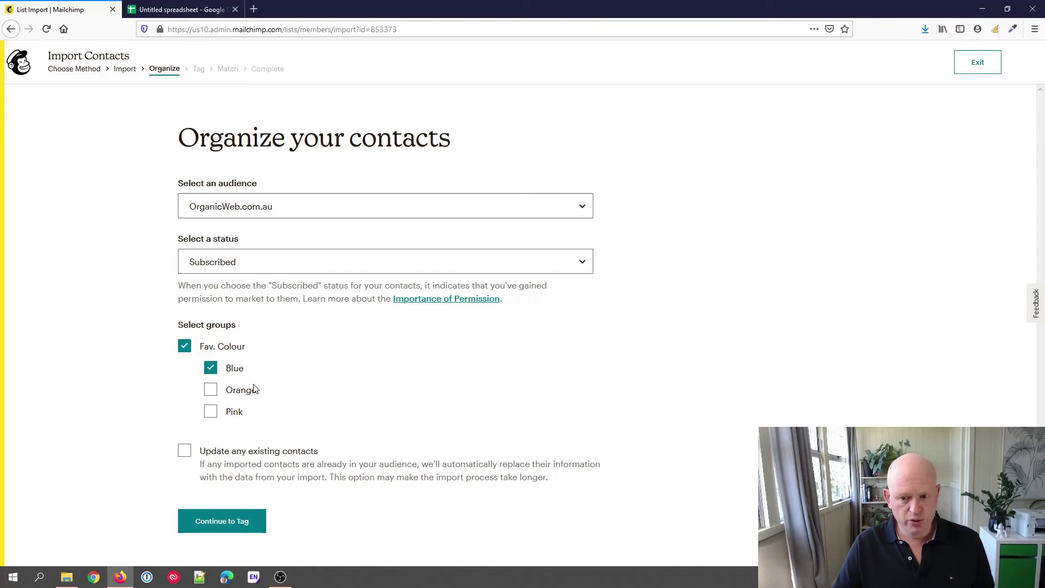
left_click(212, 389)
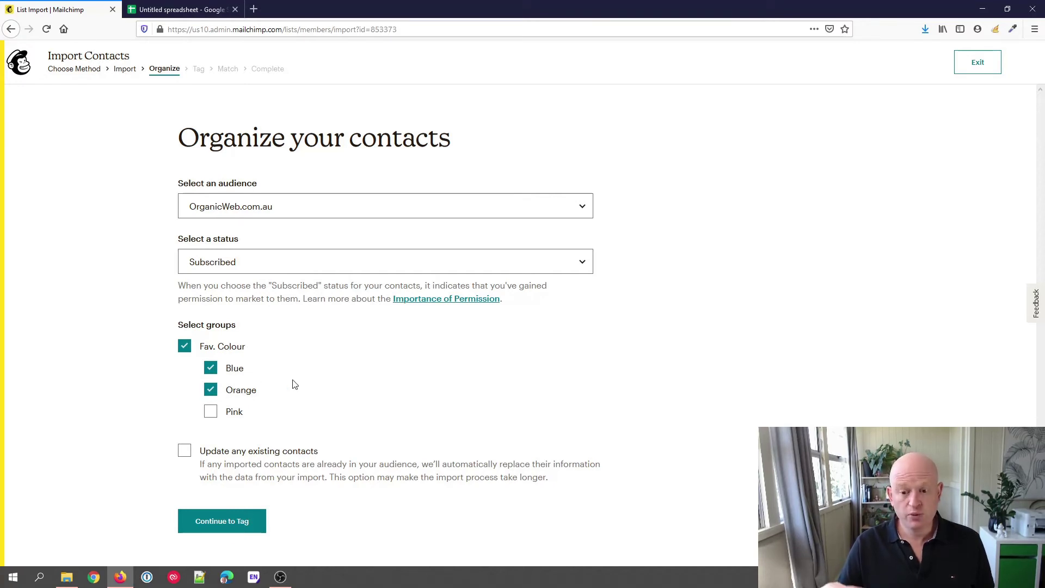
Step: After rechecking the spreadsheet, clear the Fav. Colour group and turn on updating existing contacts
left_click(210, 9)
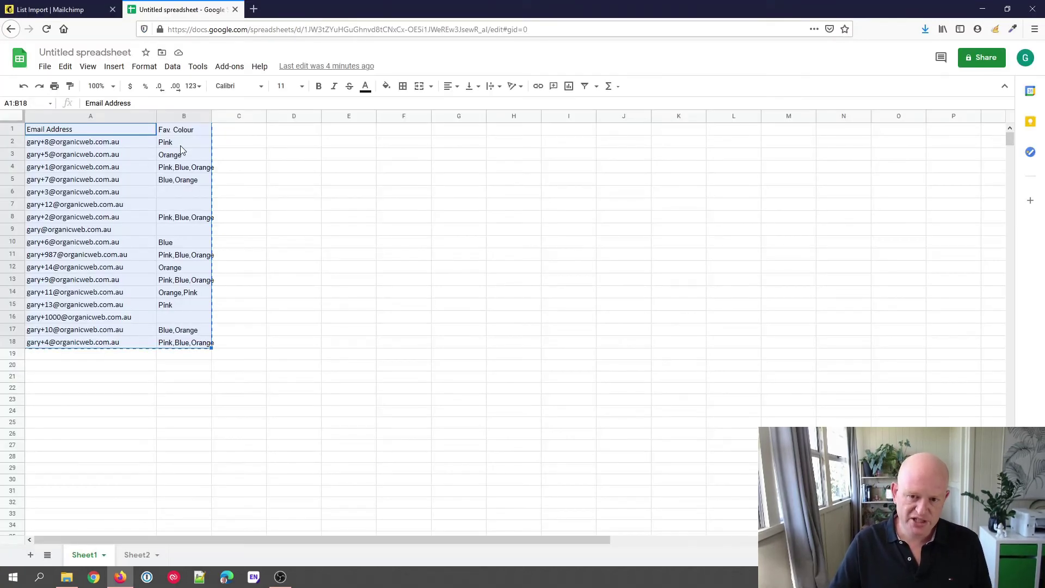
left_click(70, 9)
left_click(185, 347)
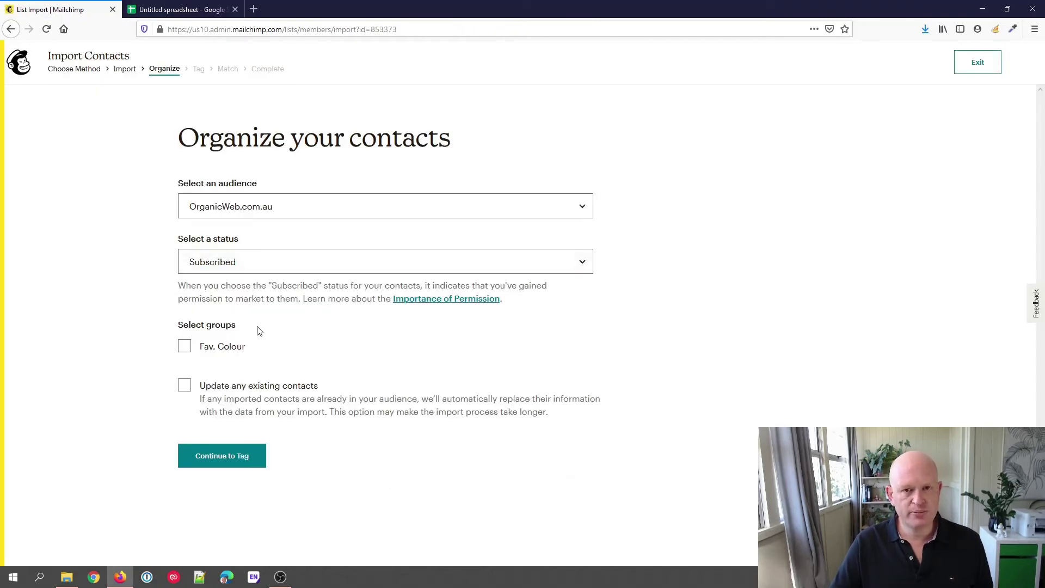
left_click(185, 386)
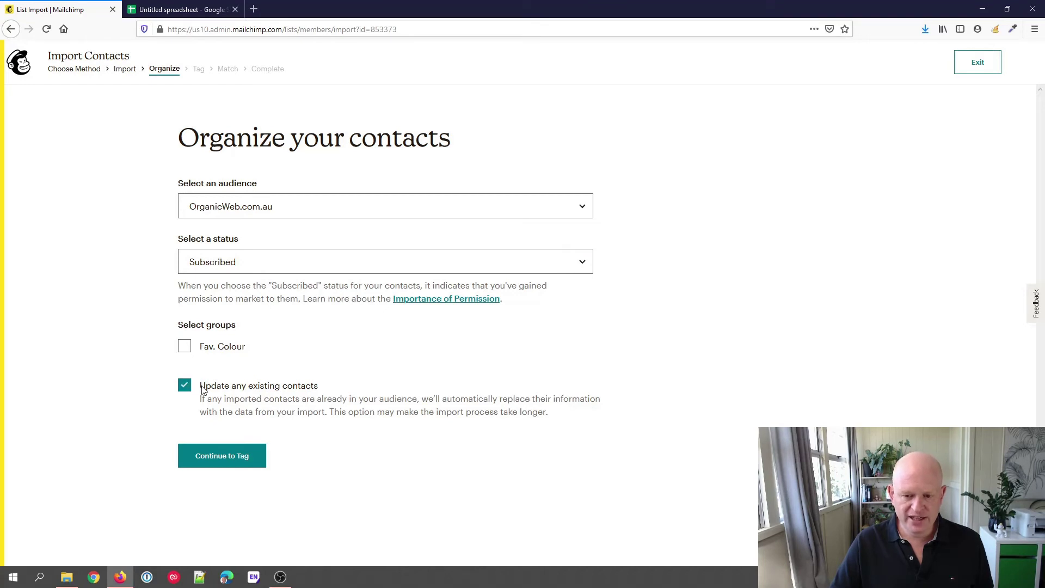
Step: Move through tagging and column matching, then finalize and complete the 17-contact import
left_click(234, 459)
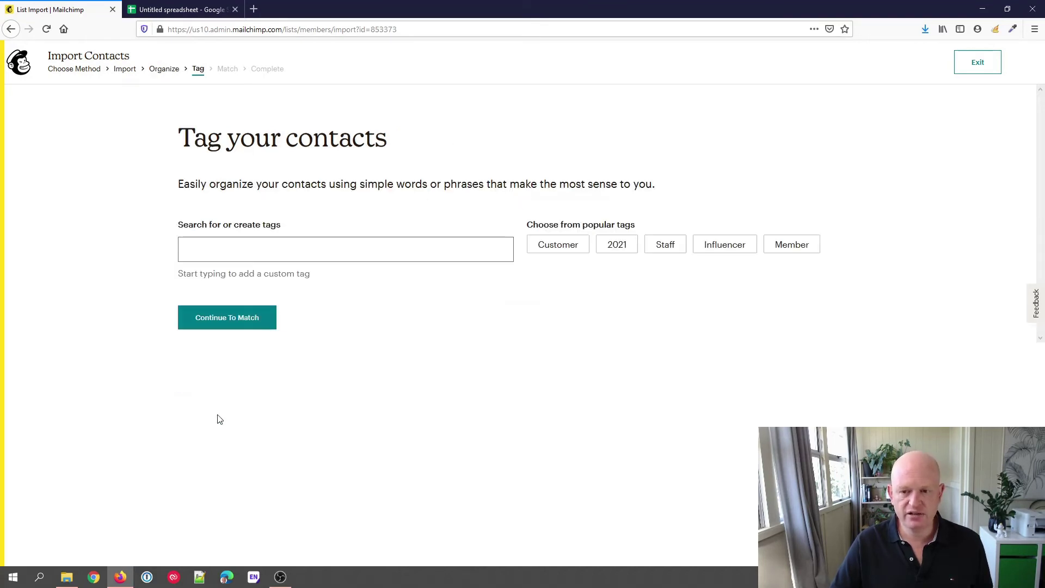
left_click(251, 323)
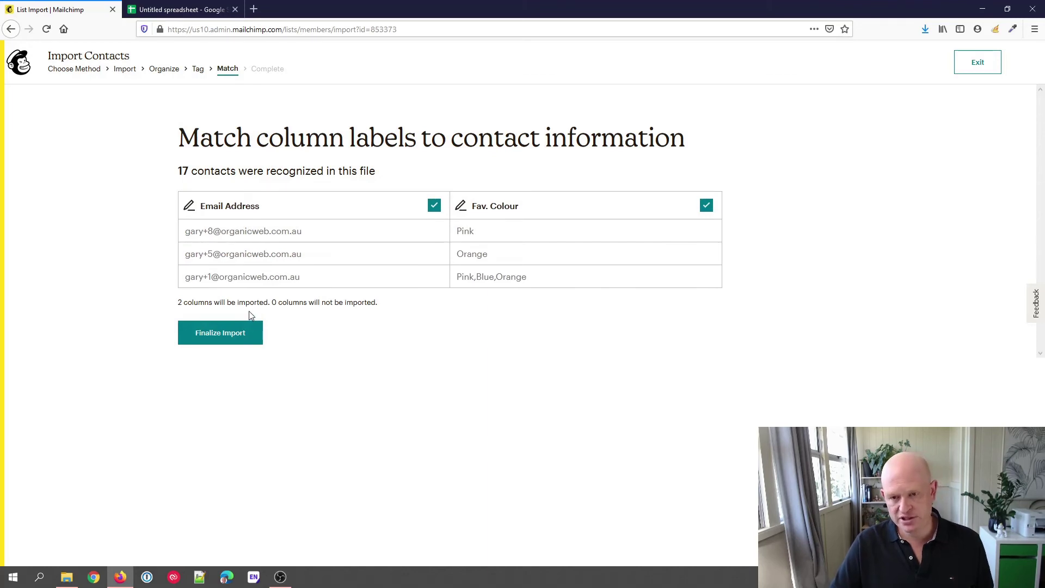
left_click(163, 9)
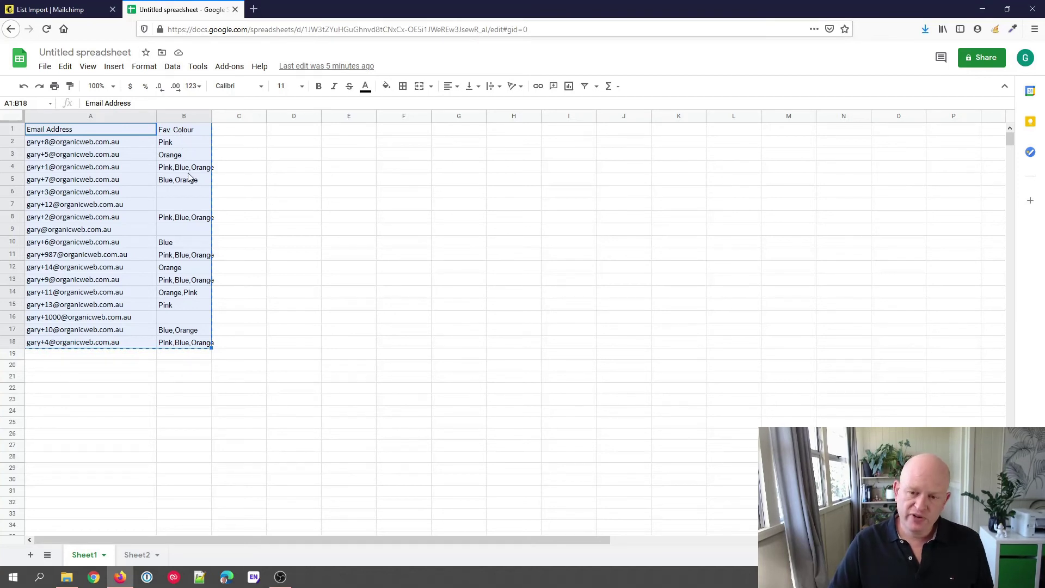
left_click(55, 9)
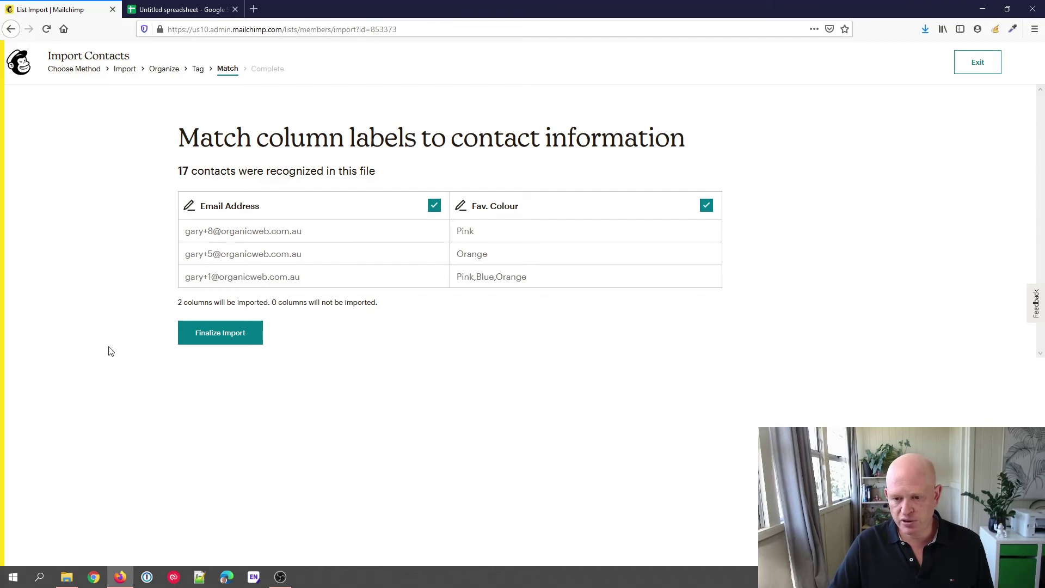
left_click(222, 341)
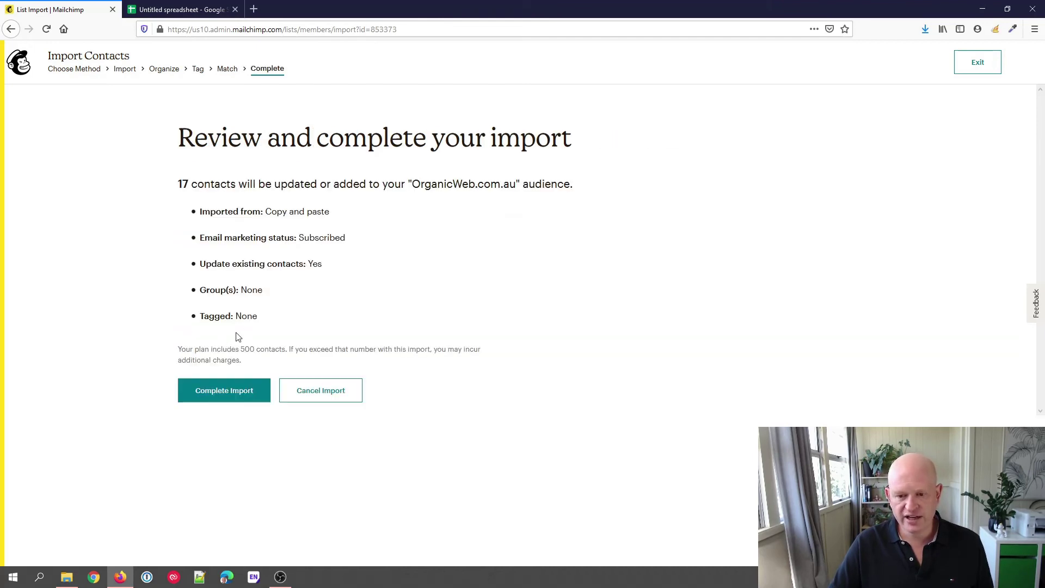
left_click(235, 392)
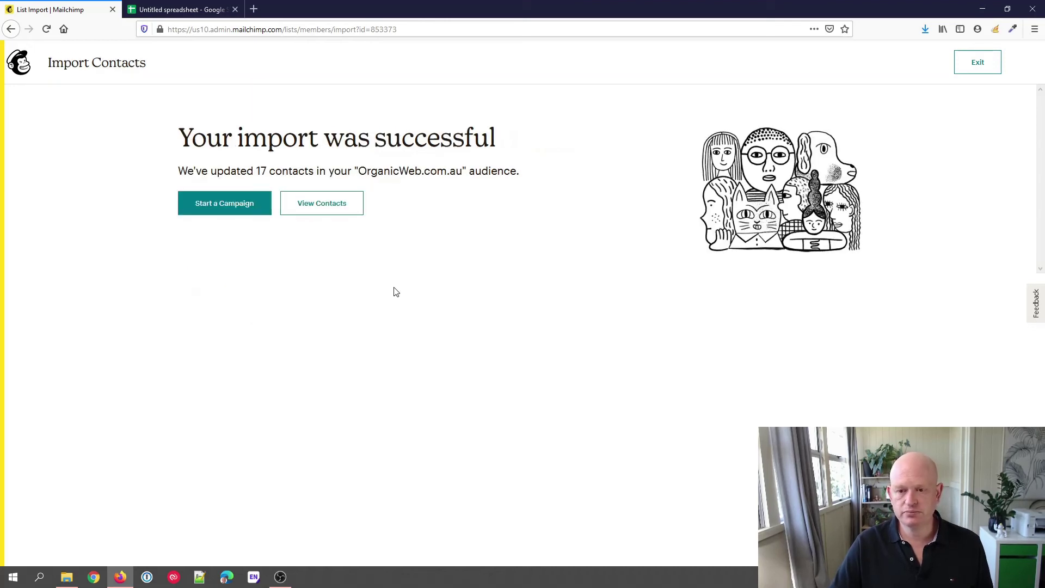
Step: Open the audience's contacts and scroll through Fav. Colour values like Orange, Blue and Pink
left_click(325, 202)
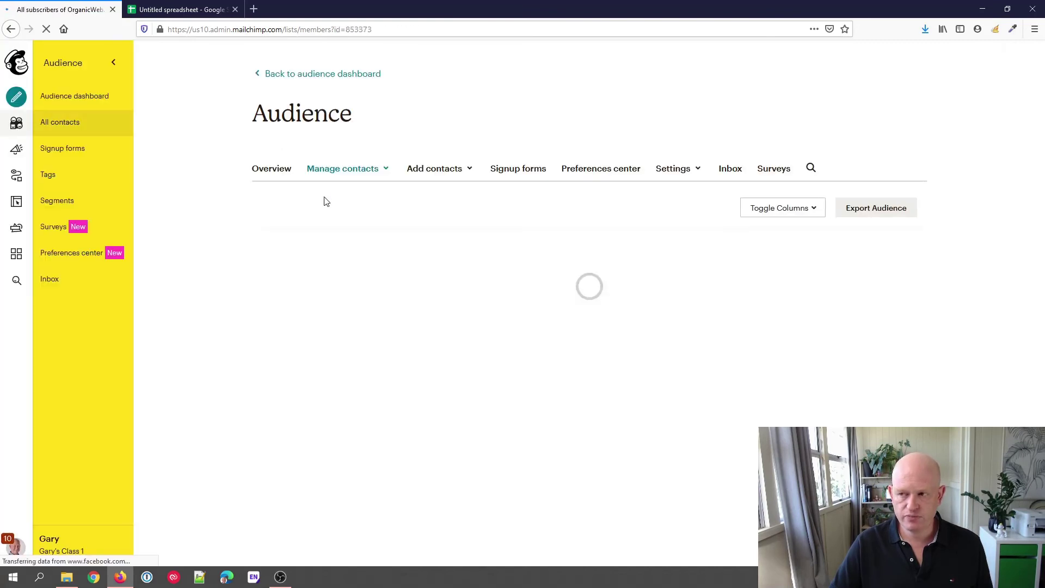
scroll(445, 292, "down", 2)
scroll(445, 292, "down", 1)
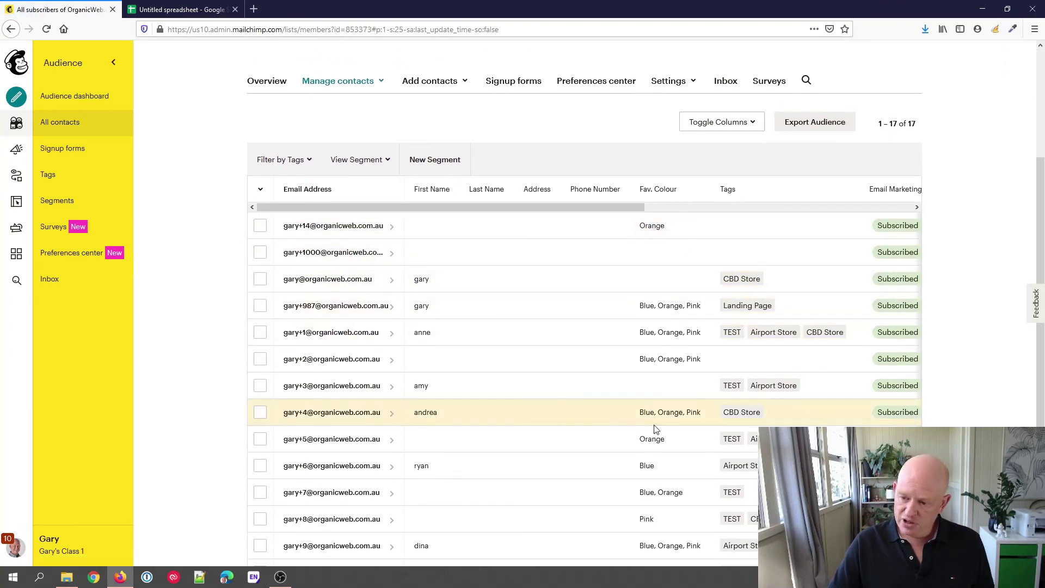
scroll(654, 438, "down", 3)
scroll(653, 442, "up", 3)
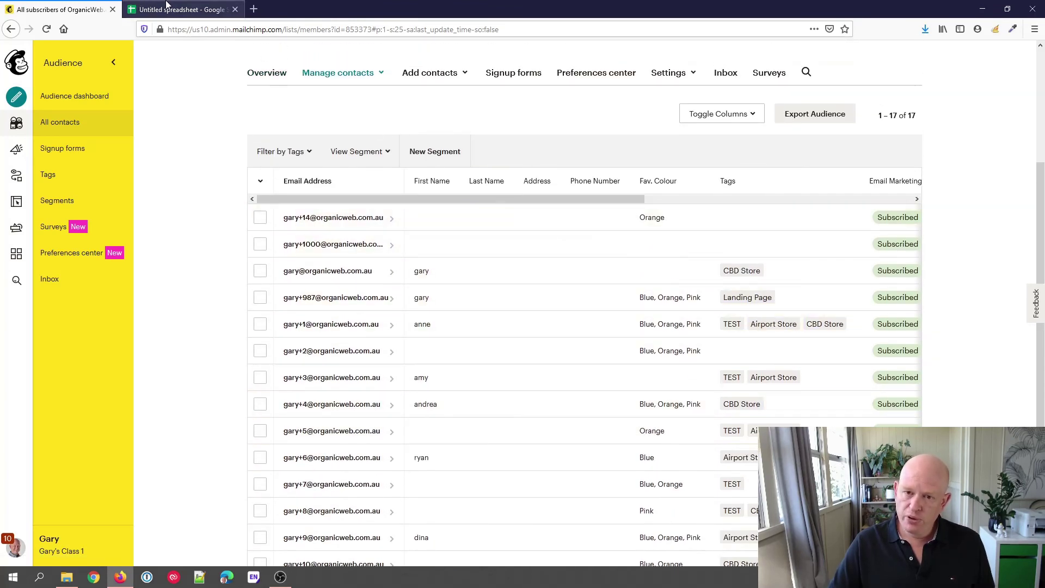
Step: Compare the imported Fav. Colour values against the spreadsheet, ending on the Mailchimp contacts list
left_click(180, 10)
left_click(49, 4)
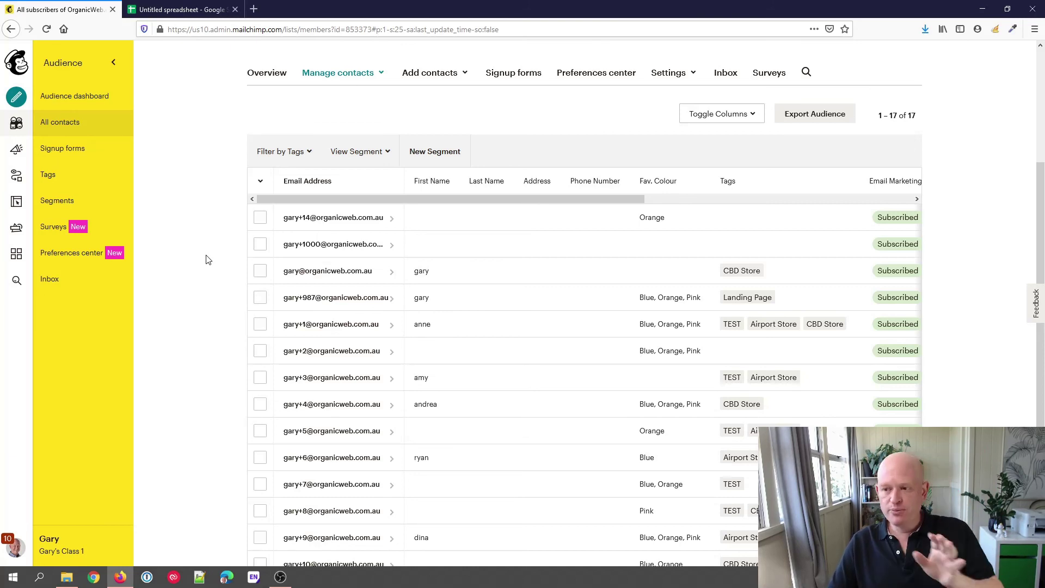
left_click(181, 11)
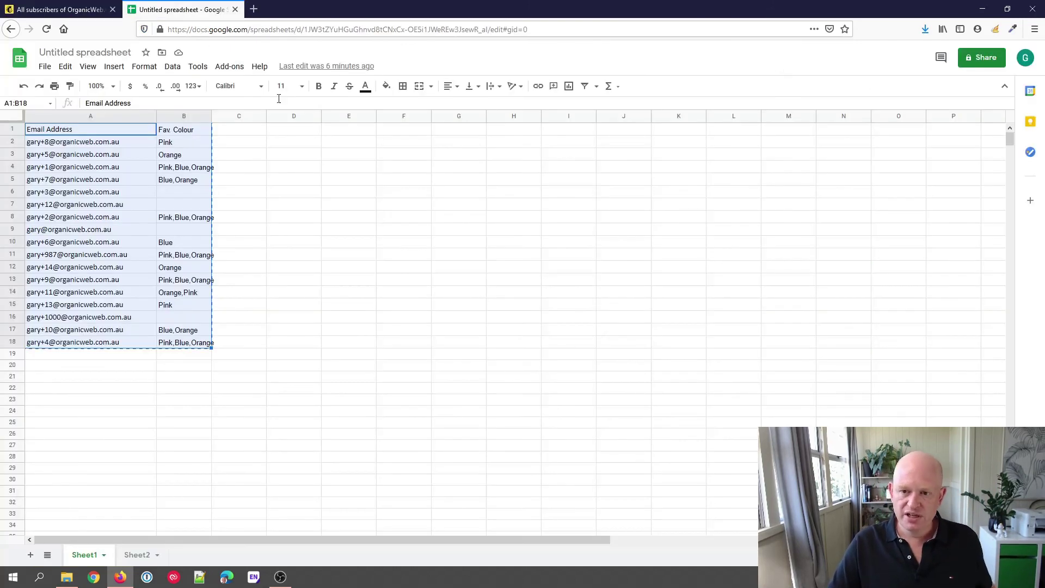
left_click(85, 7)
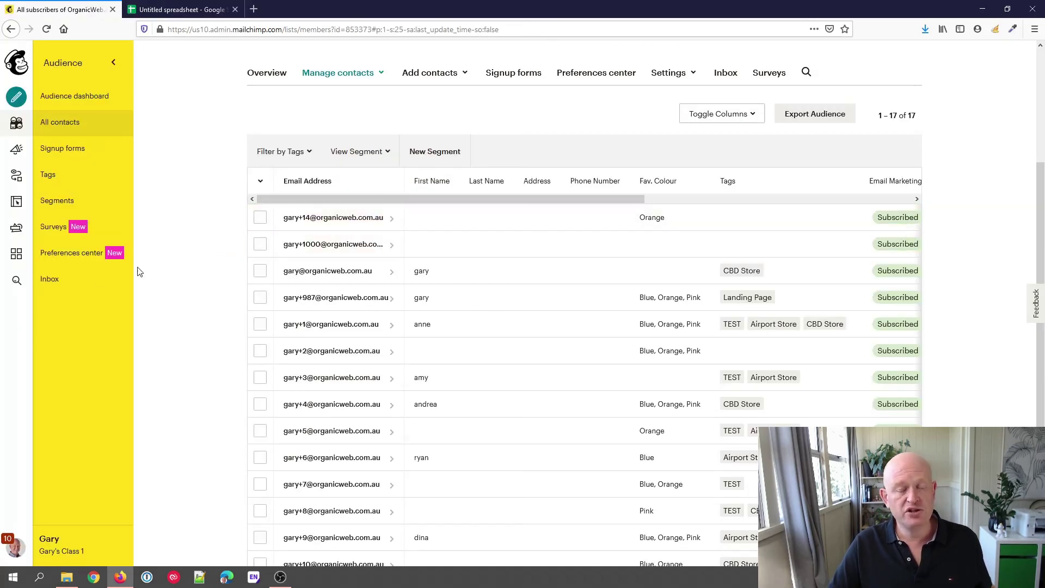